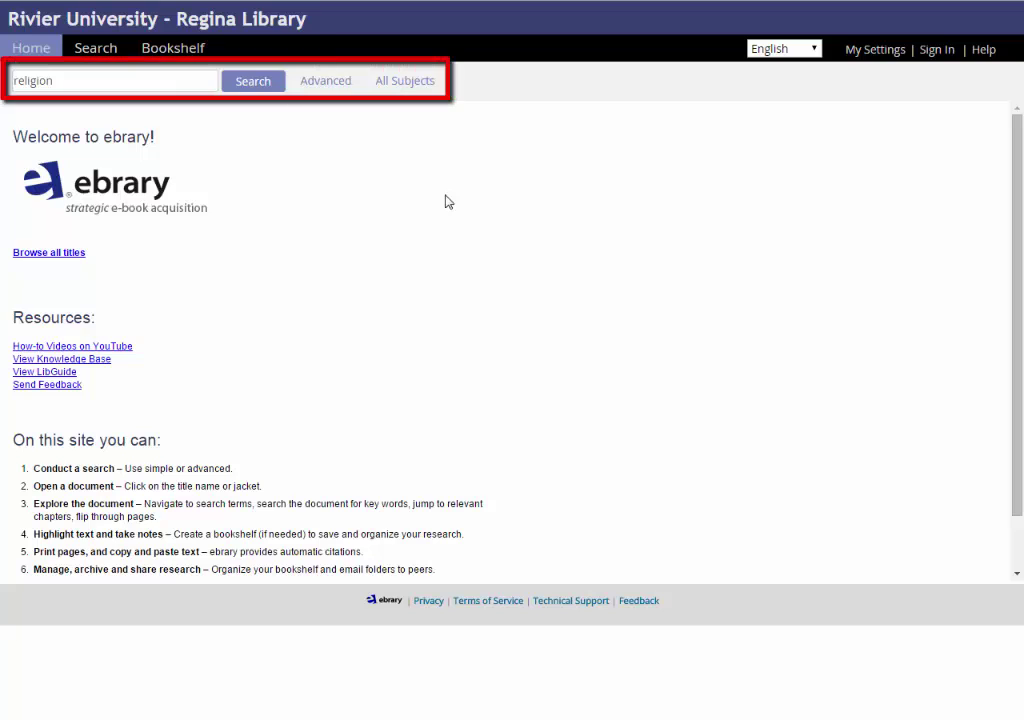
Run a keyword search for 'religion' from the Home page search box.
{"action": "left_click", "coordinate": [145, 83]}
{"action": "left_click", "coordinate": [240, 87]}
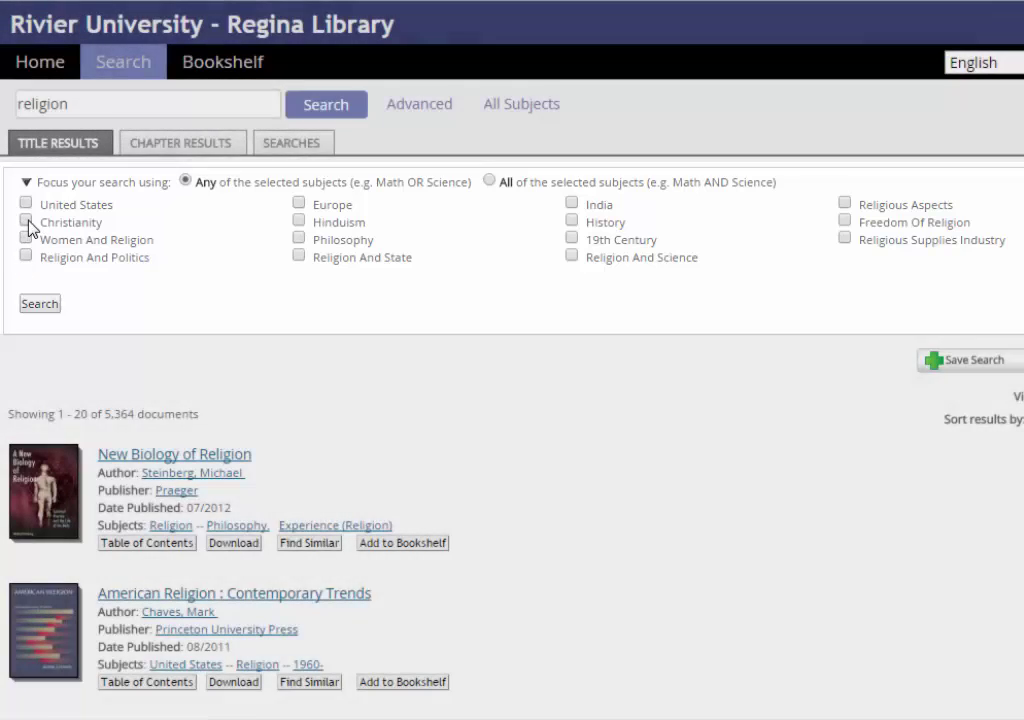
Limit the results to the Christianity subject and view the chapters of Religion and Violence.
{"action": "left_click", "coordinate": [28, 222]}
{"action": "left_click", "coordinate": [48, 304]}
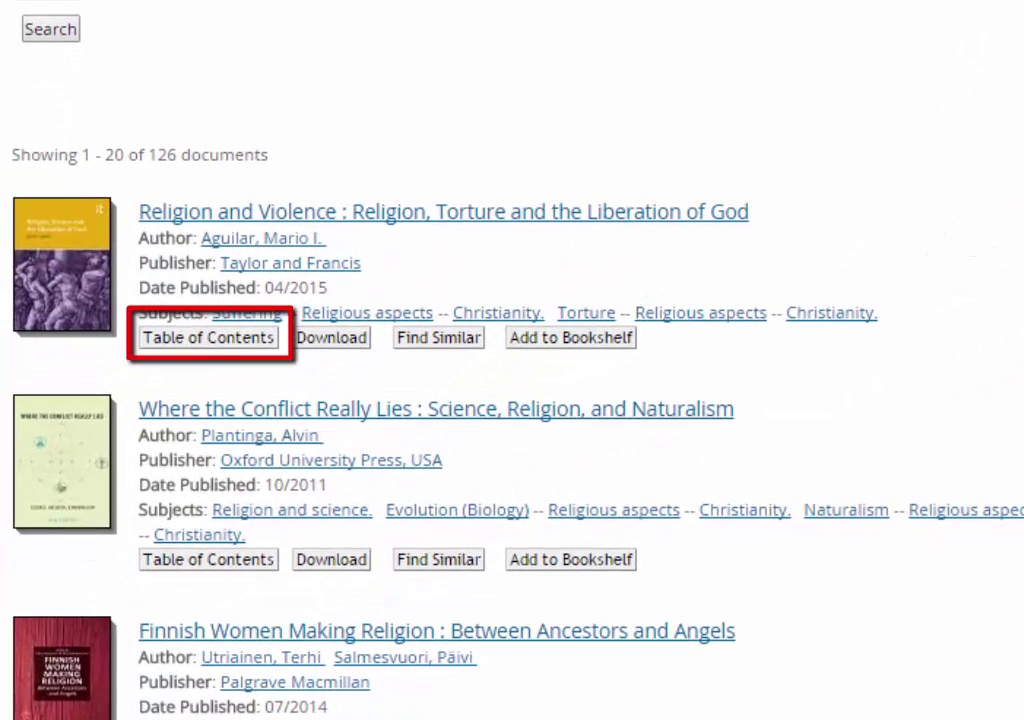
{"action": "left_click", "coordinate": [250, 340]}
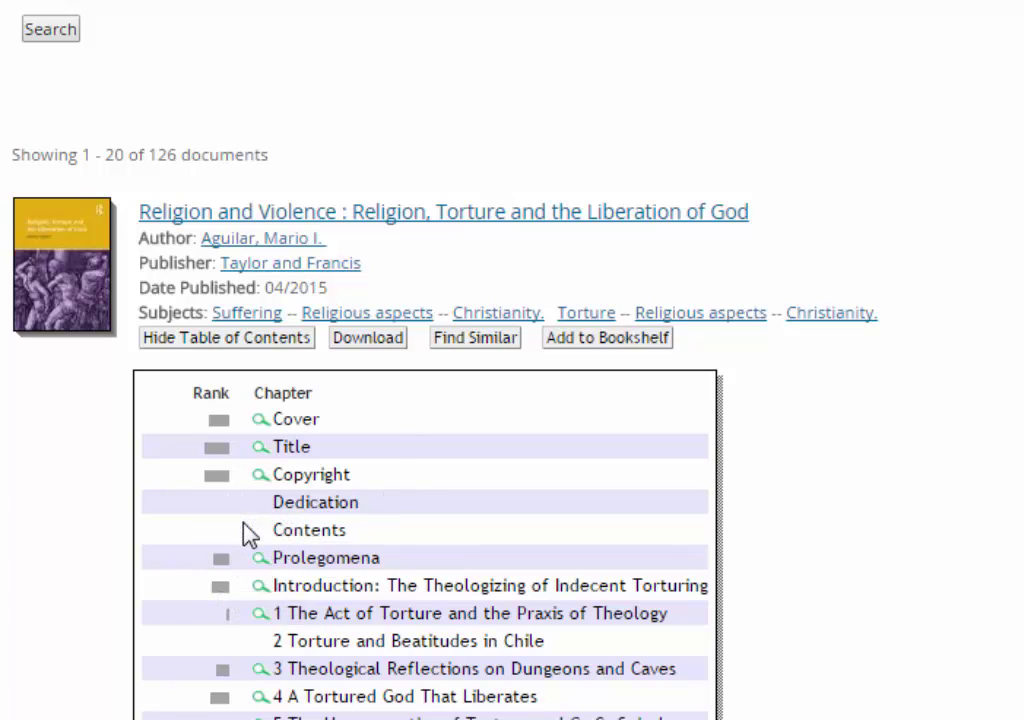
Find titles similar to Religion and Violence, then go to the sign-in page.
{"action": "left_click", "coordinate": [466, 340]}
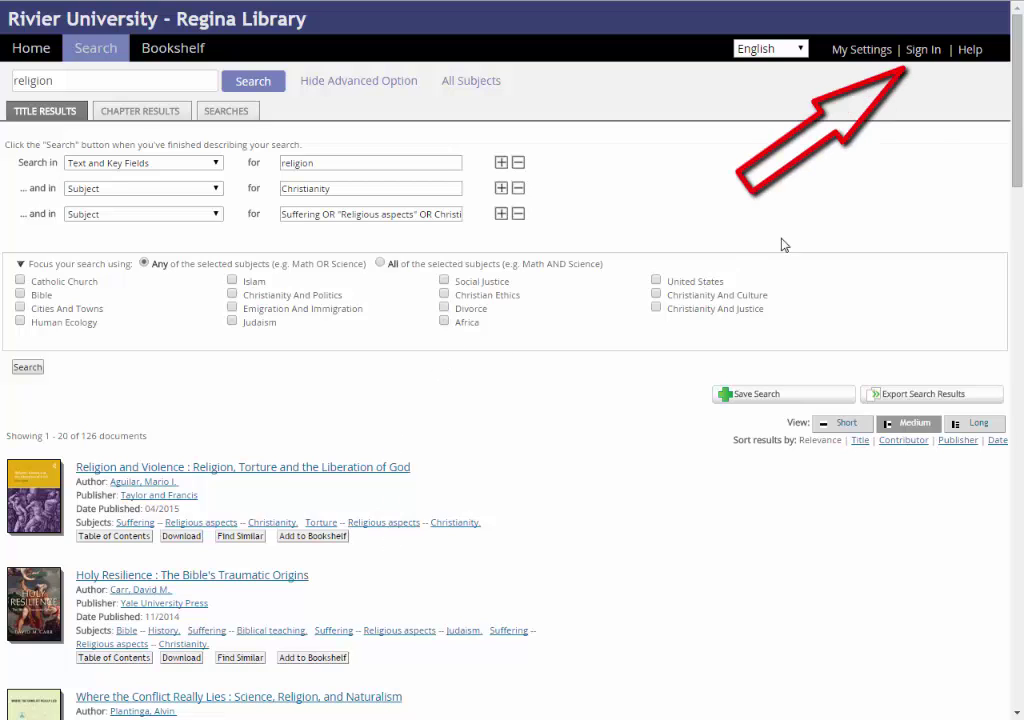
{"action": "left_click", "coordinate": [923, 50]}
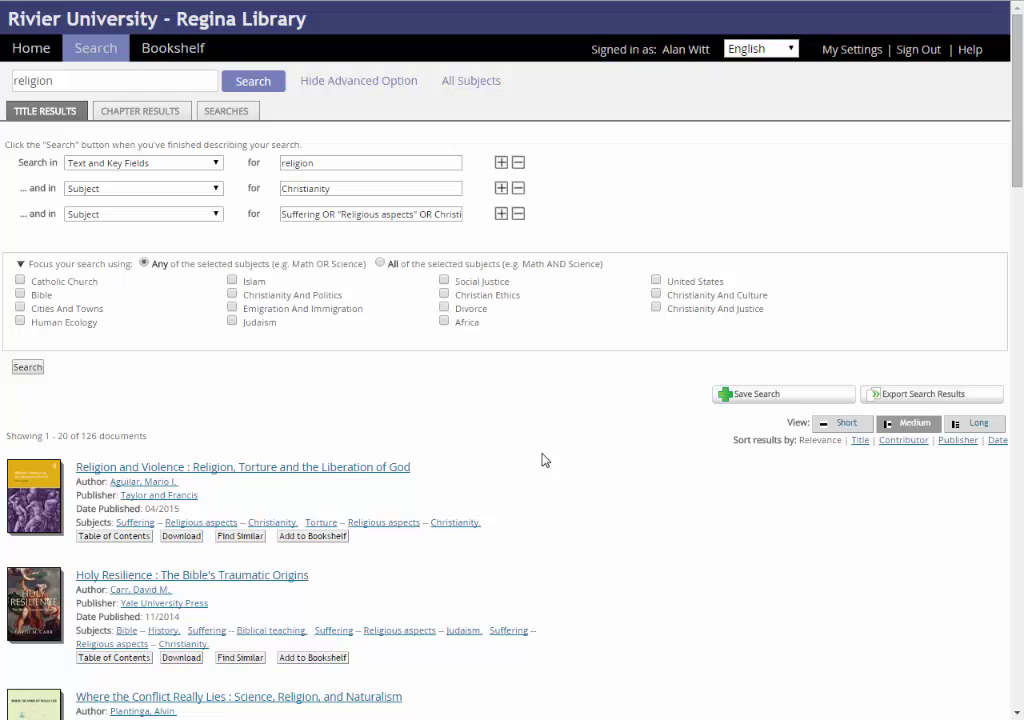
{"action": "scroll", "coordinate": [233, 580], "scroll_direction": "down", "scroll_amount": 3}
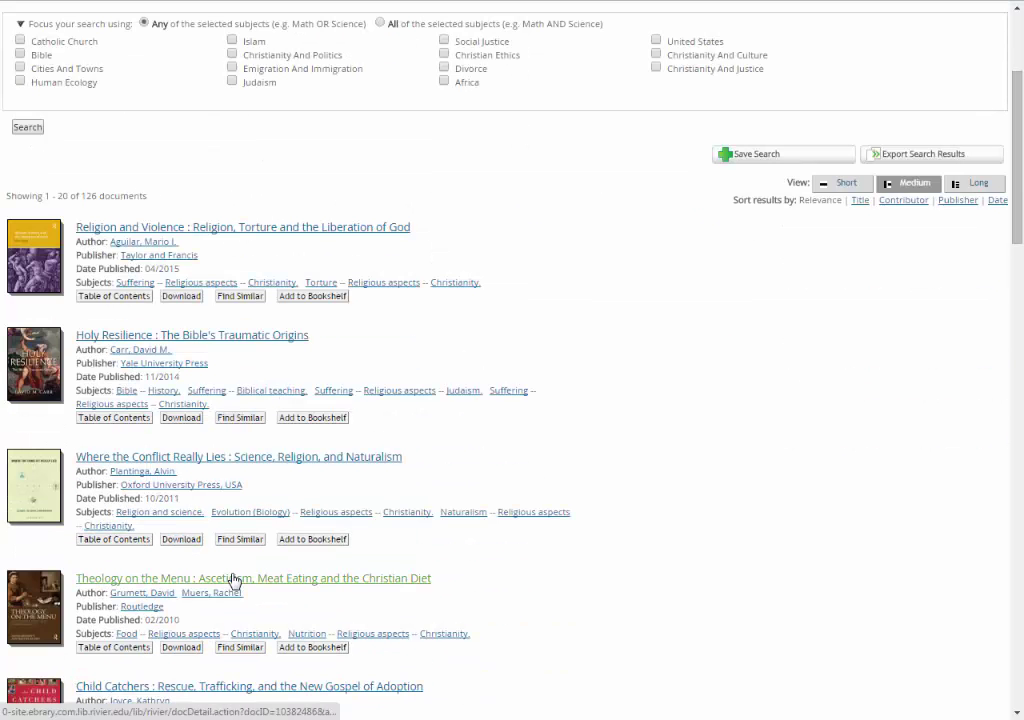
Open Theology on the Menu's details and check its Cite Book and Chapter Download options.
{"action": "left_click", "coordinate": [233, 579]}
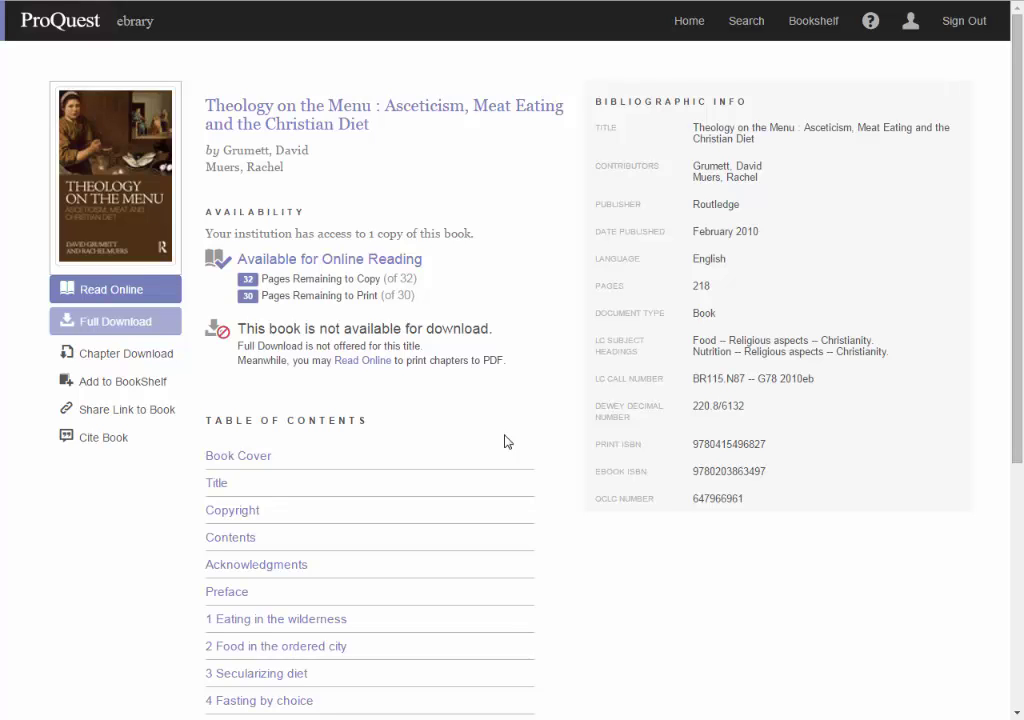
{"action": "left_click", "coordinate": [104, 440]}
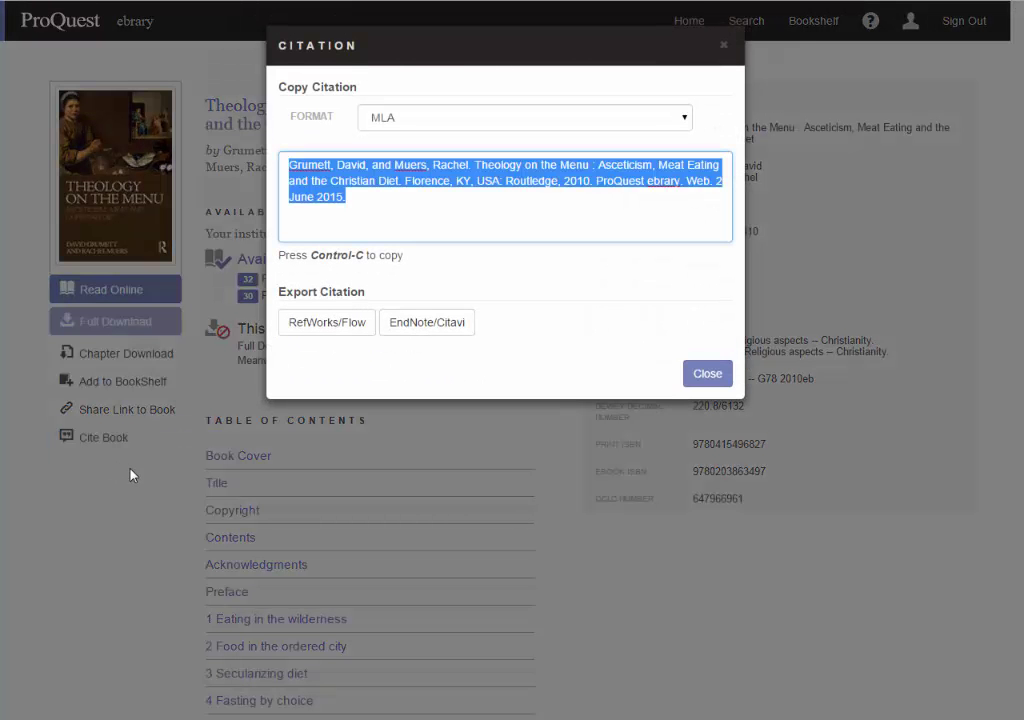
{"action": "key", "text": "Escape"}
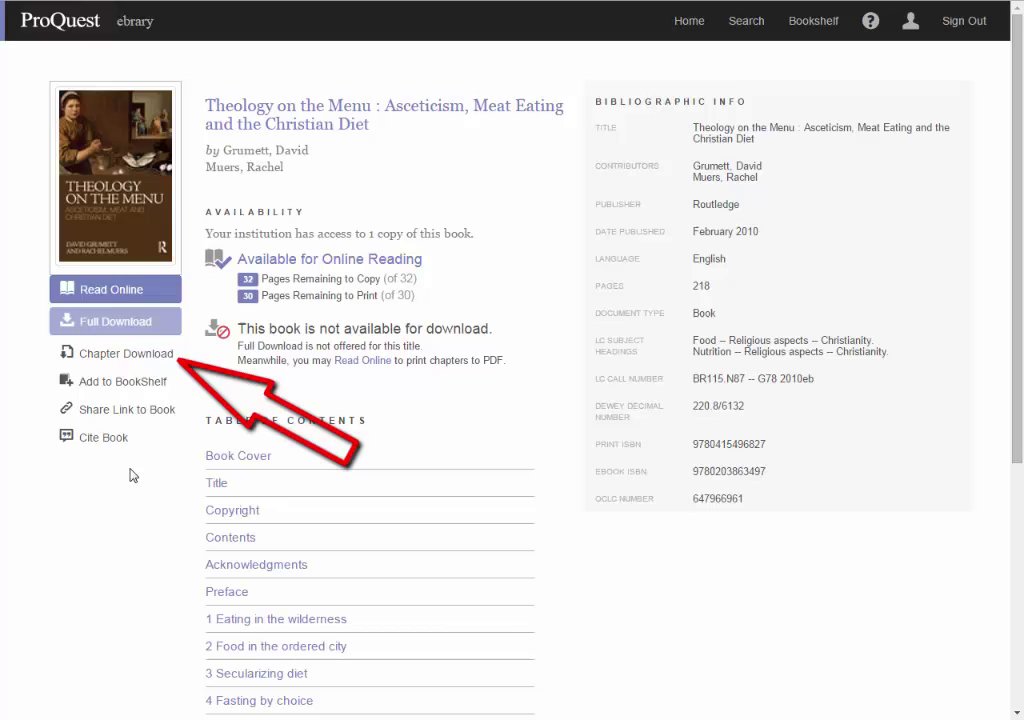
{"action": "left_click", "coordinate": [109, 360]}
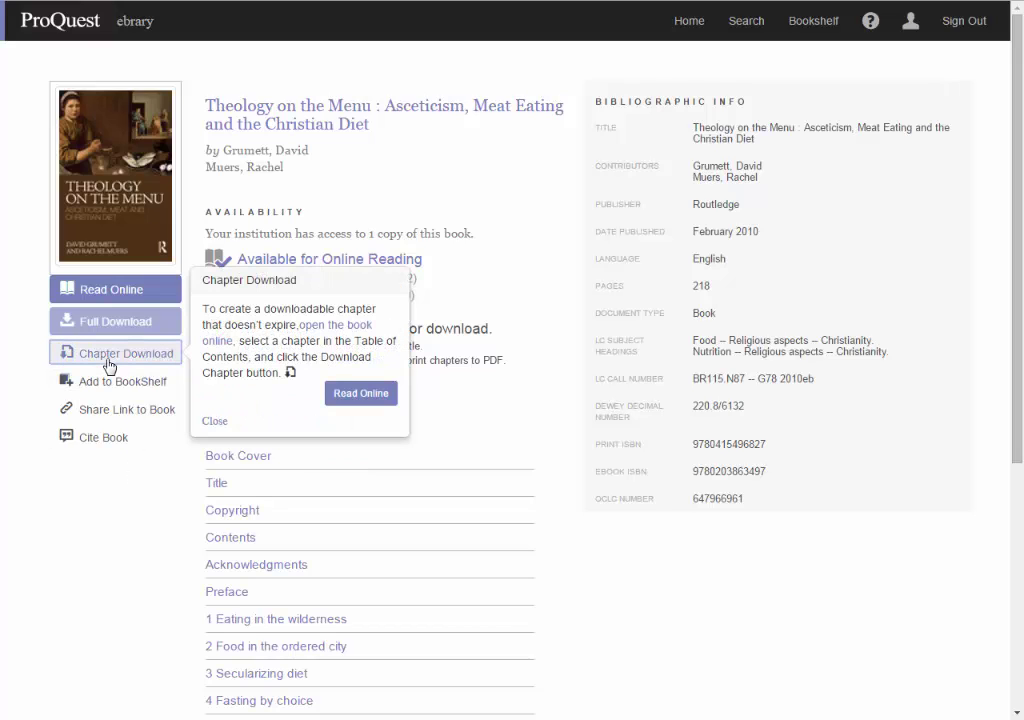
{"action": "left_click", "coordinate": [211, 420]}
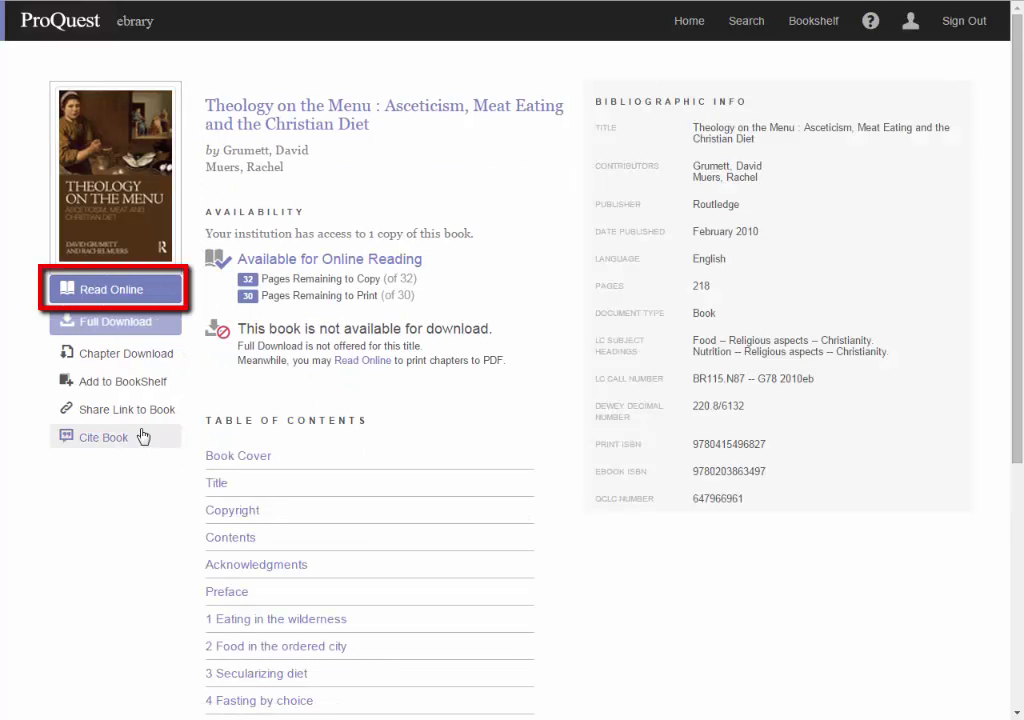
Open Theology on the Menu for online reading and page forward to the Contents page.
{"action": "left_click", "coordinate": [125, 297]}
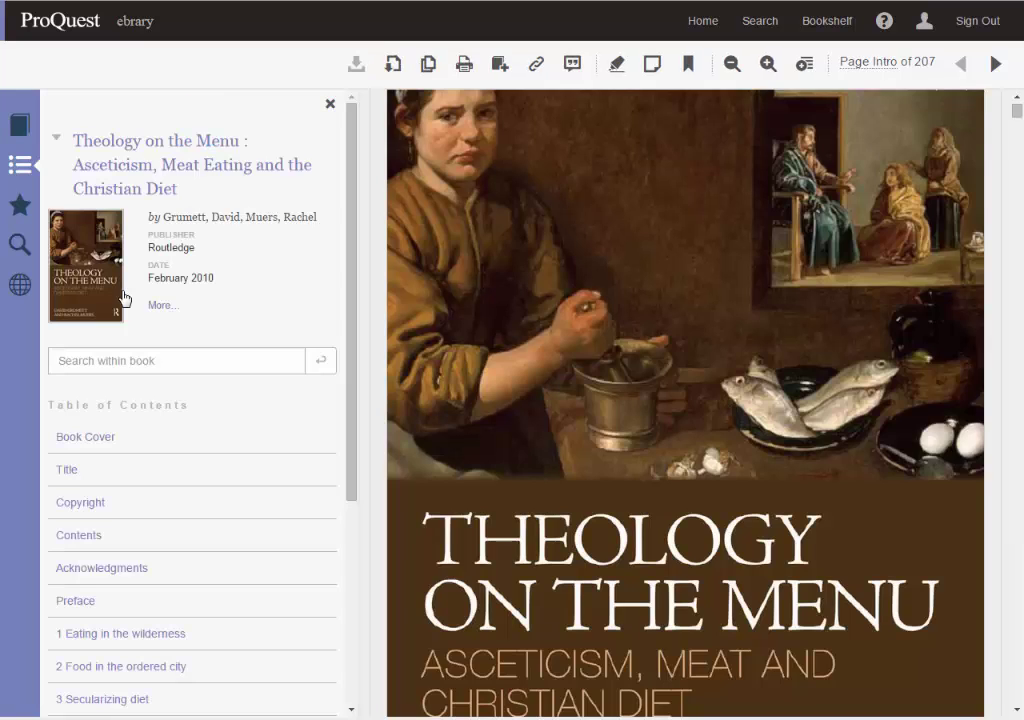
{"action": "scroll", "coordinate": [498, 345], "scroll_direction": "down", "scroll_amount": 5}
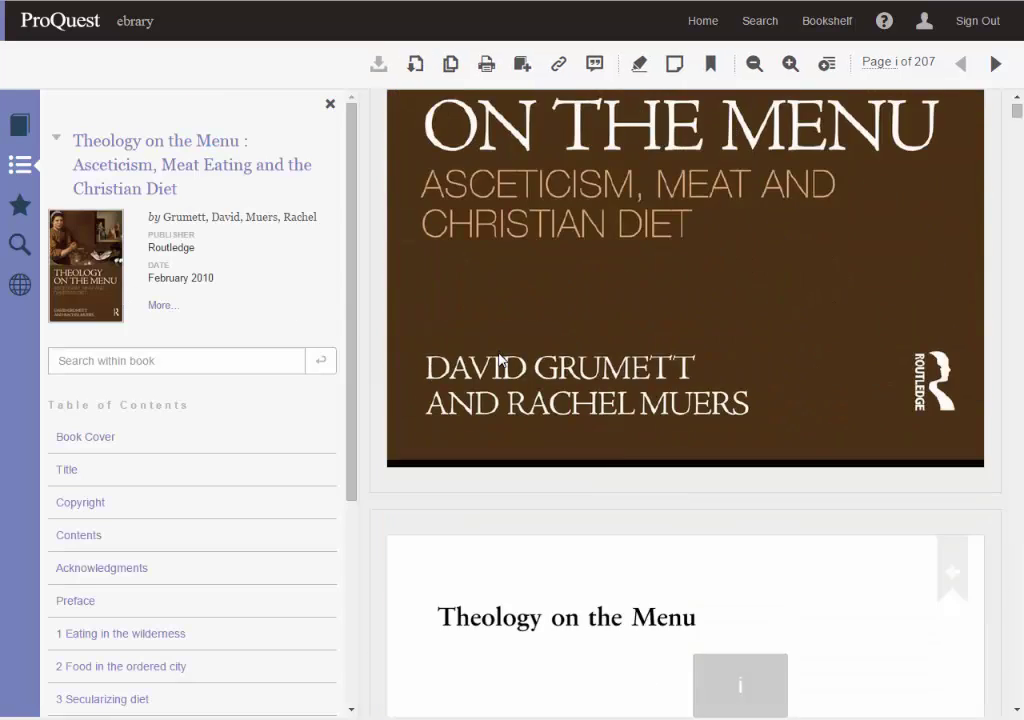
{"action": "scroll", "coordinate": [520, 360], "scroll_direction": "up", "scroll_amount": 4}
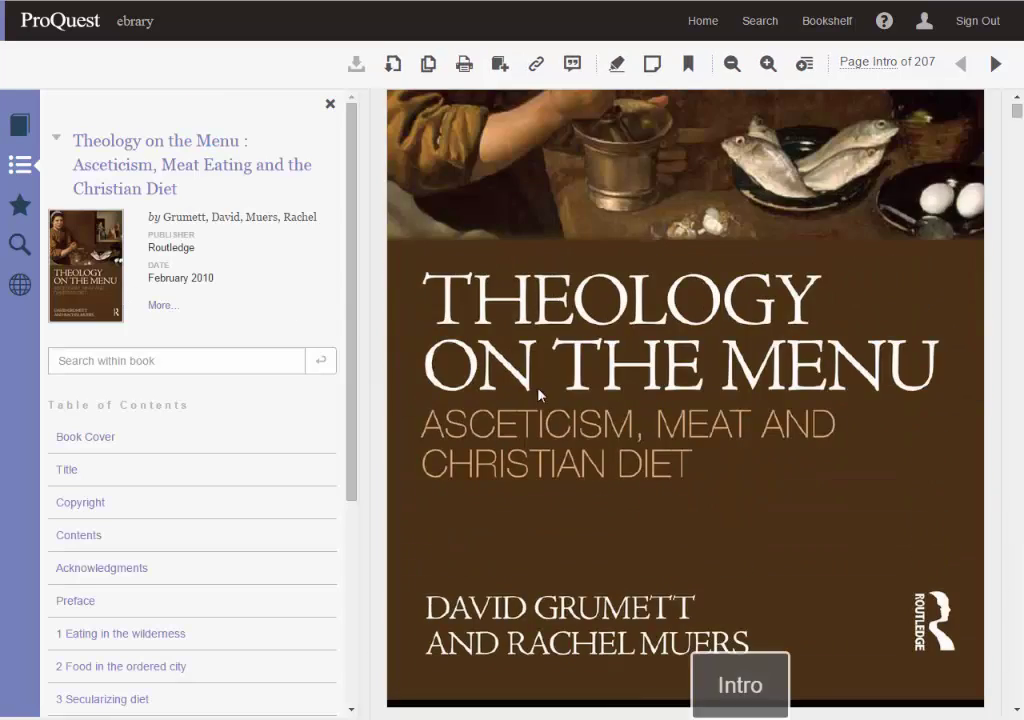
{"action": "left_click", "coordinate": [996, 76]}
{"action": "left_click", "coordinate": [962, 64]}
{"action": "left_click", "coordinate": [998, 68]}
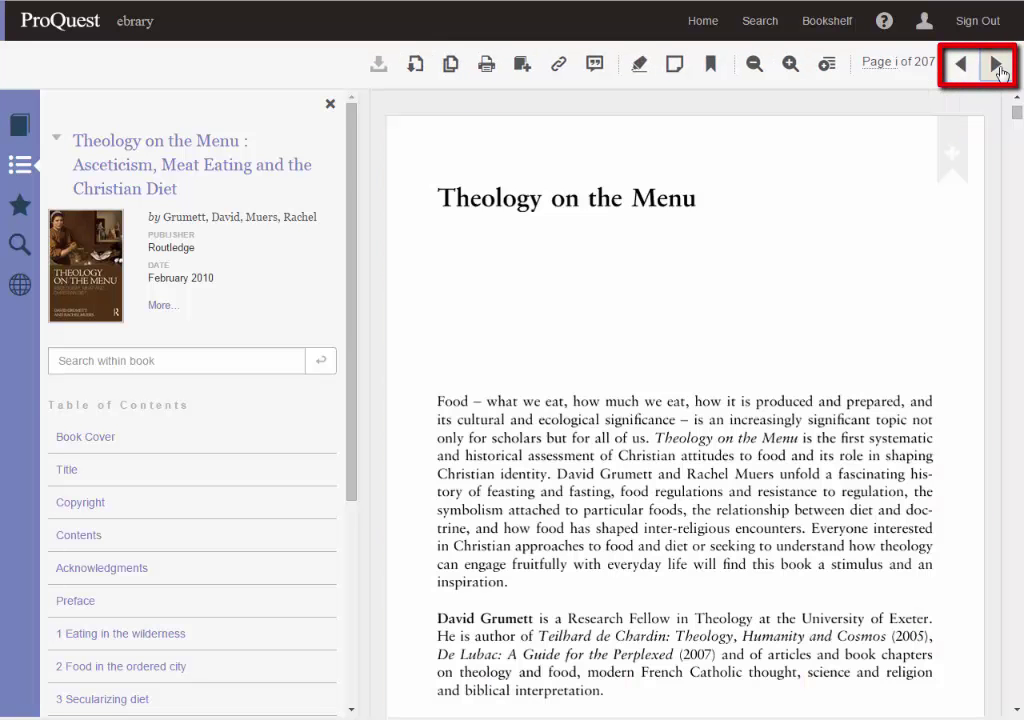
{"action": "left_click", "coordinate": [997, 66]}
{"action": "left_click", "coordinate": [997, 66]}
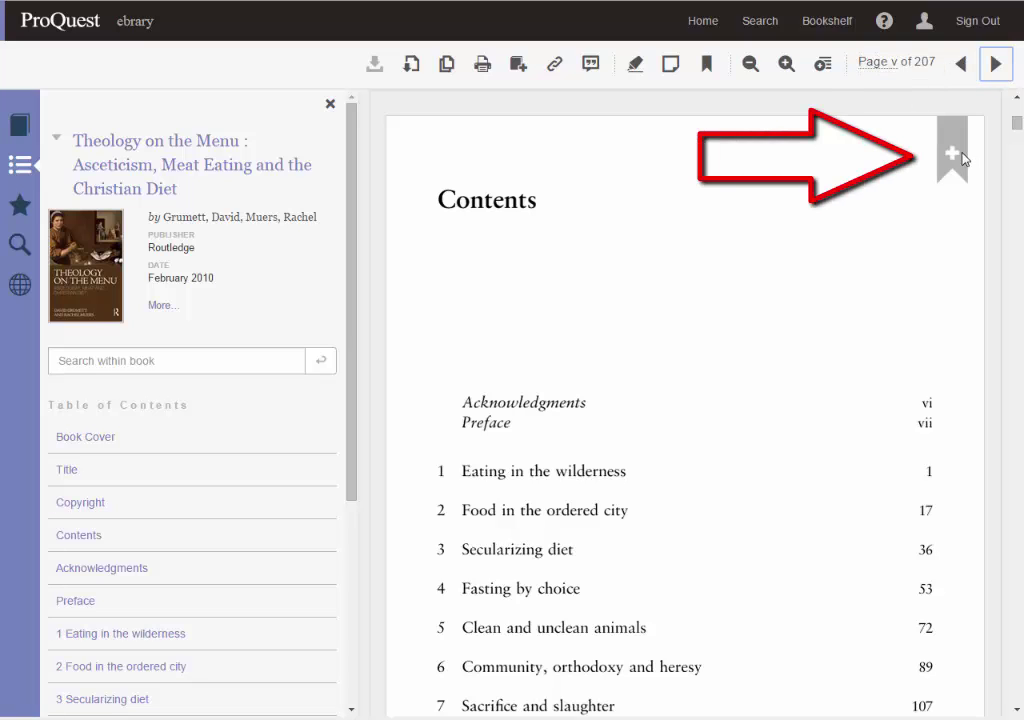
Bookmark the Contents page and jump to chapter 5, Clean and unclean animals, at page 72.
{"action": "left_click", "coordinate": [955, 158]}
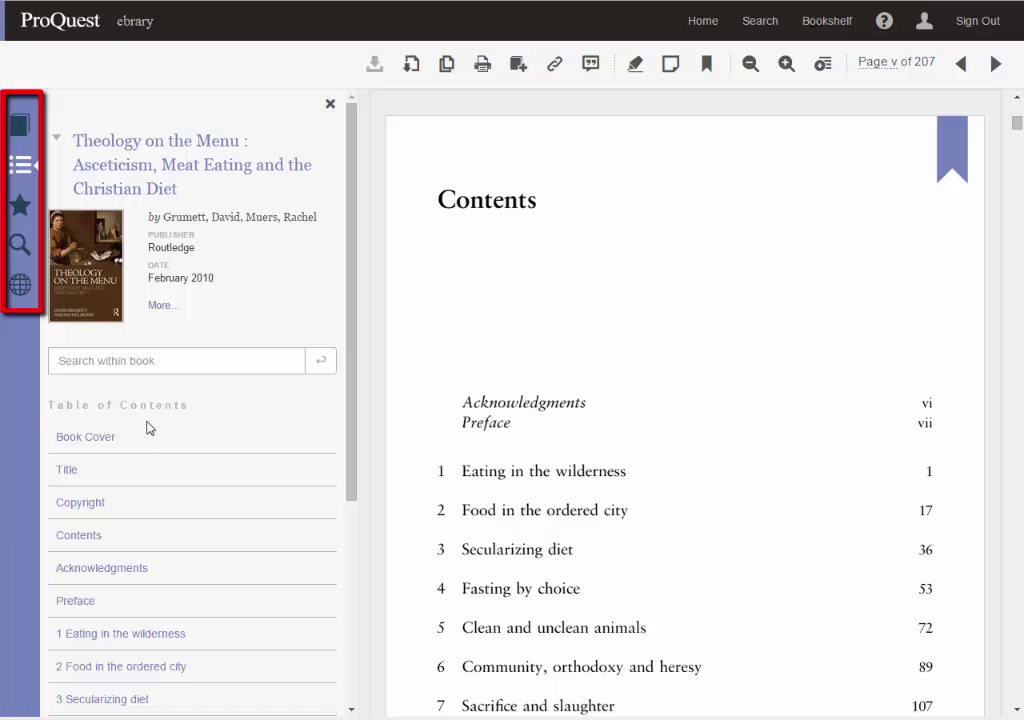
{"action": "scroll", "coordinate": [165, 571], "scroll_direction": "down", "scroll_amount": 4}
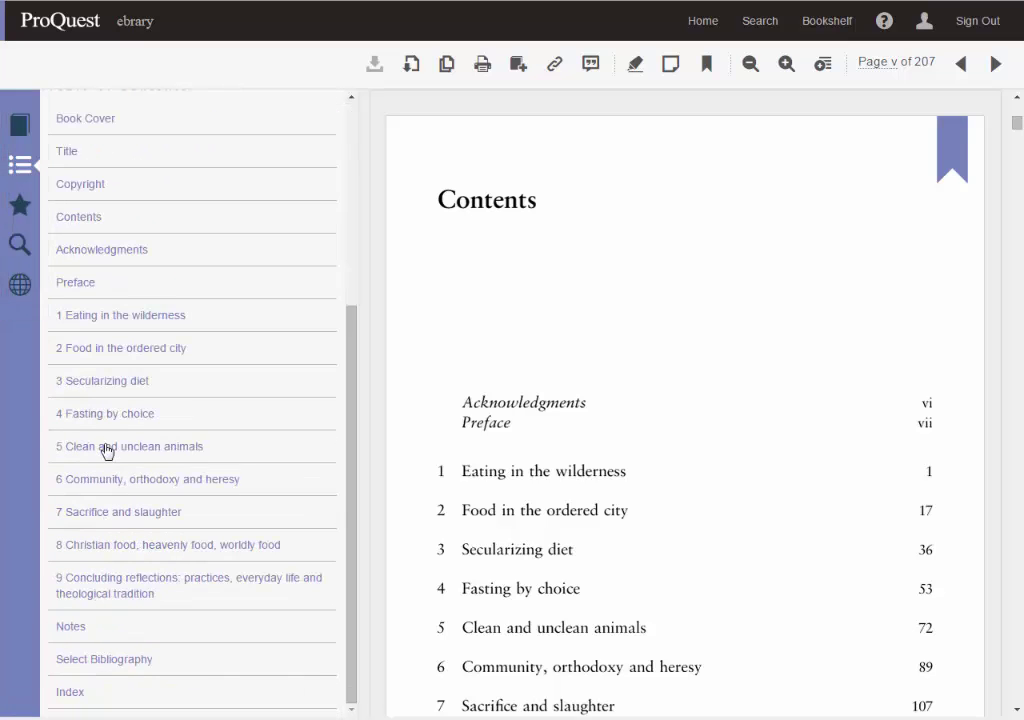
{"action": "left_click", "coordinate": [107, 447]}
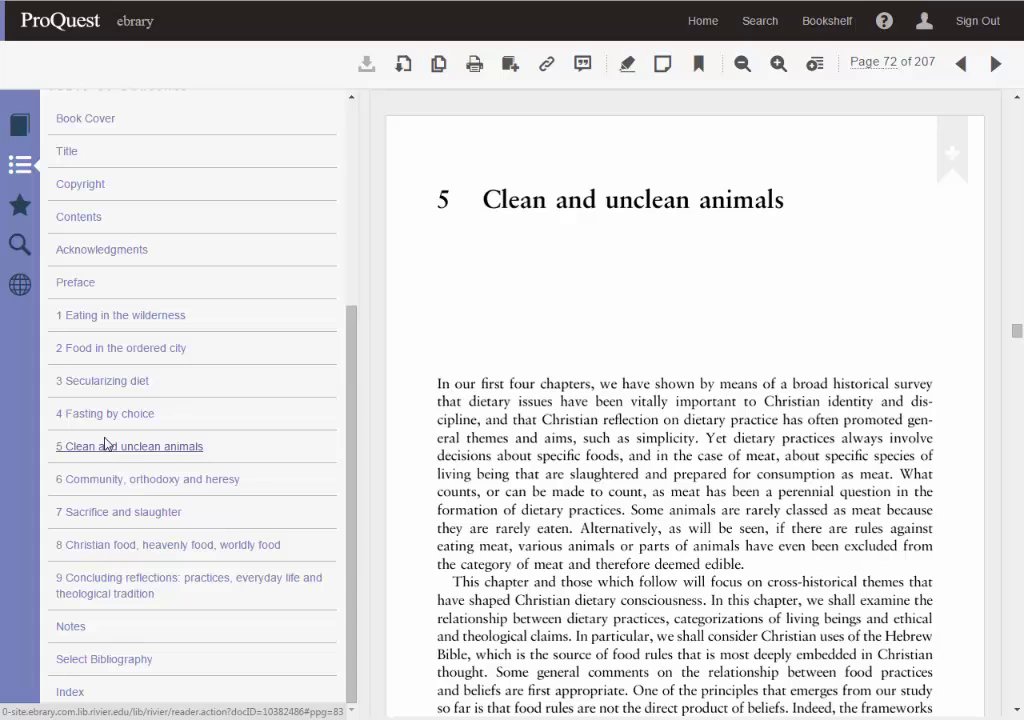
Search the book for 'bread and water' and open the page 28 match in chapter 2.
{"action": "left_click", "coordinate": [20, 244]}
{"action": "left_click", "coordinate": [137, 257]}
{"action": "type", "text": "brea"}
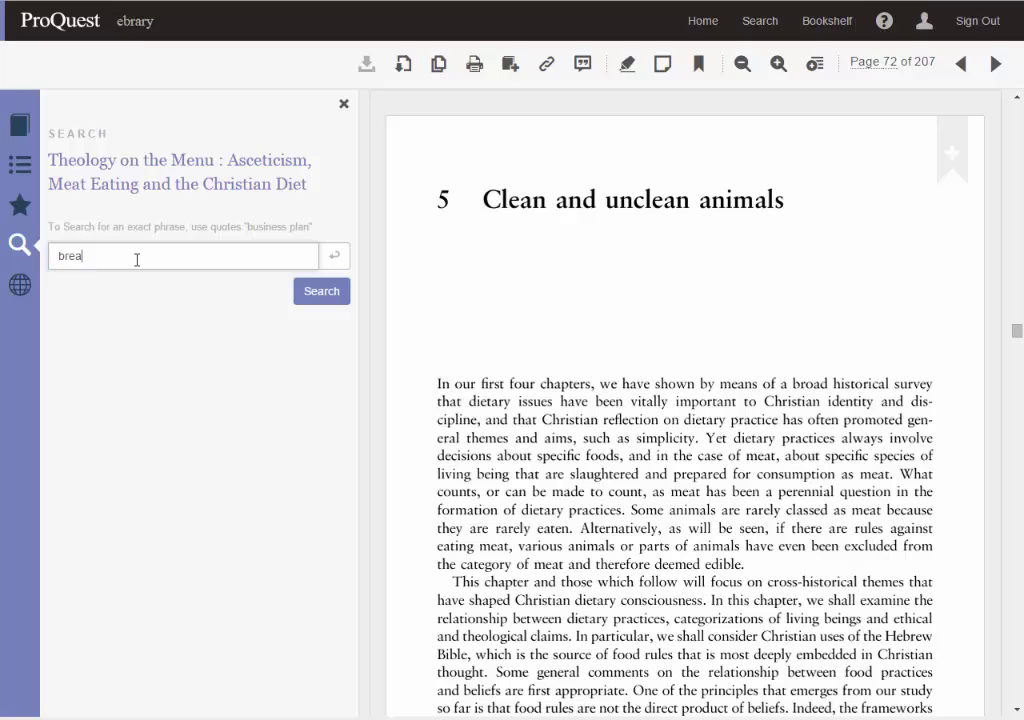
{"action": "type", "text": "d and water\""}
{"action": "left_click", "coordinate": [320, 295]}
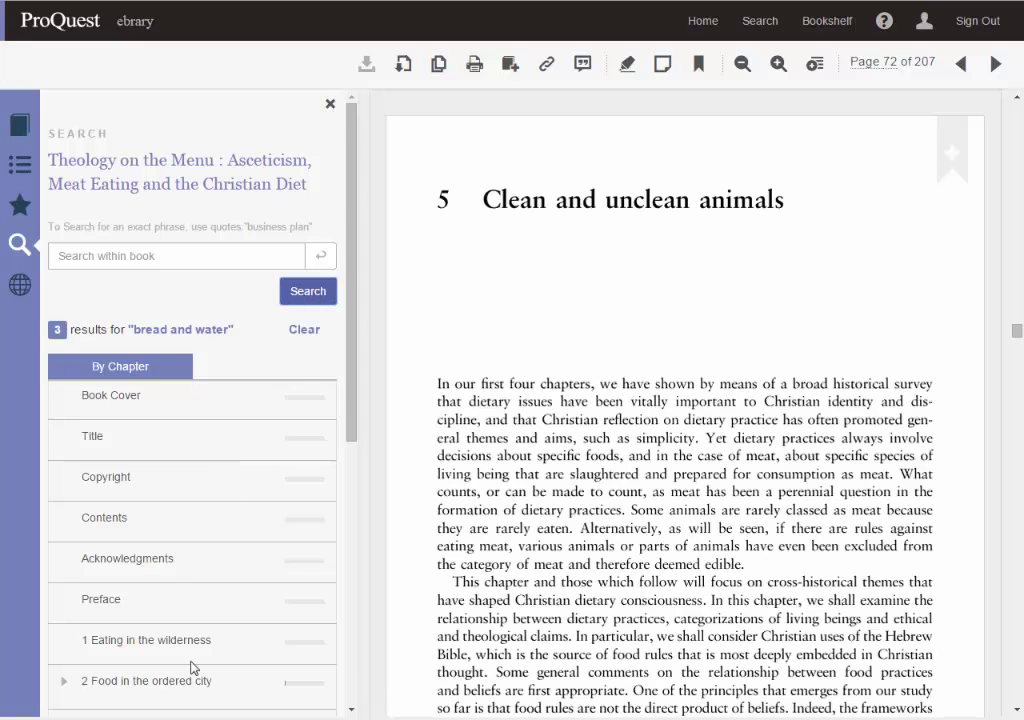
{"action": "scroll", "coordinate": [157, 530], "scroll_direction": "down", "scroll_amount": 2}
{"action": "left_click", "coordinate": [156, 527]}
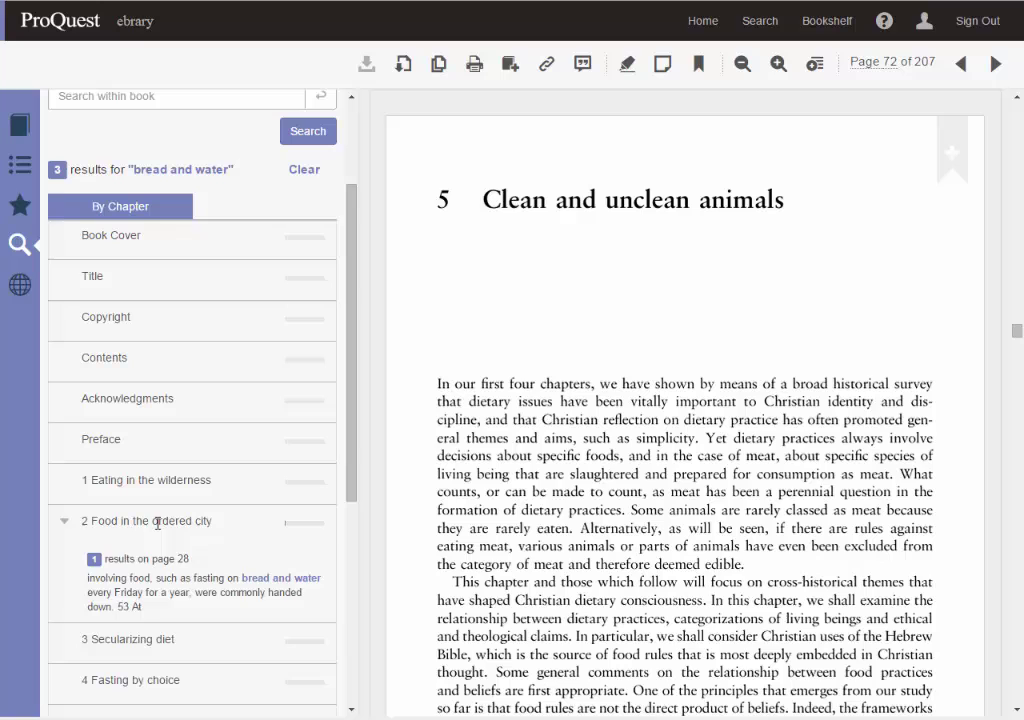
{"action": "left_click", "coordinate": [274, 581]}
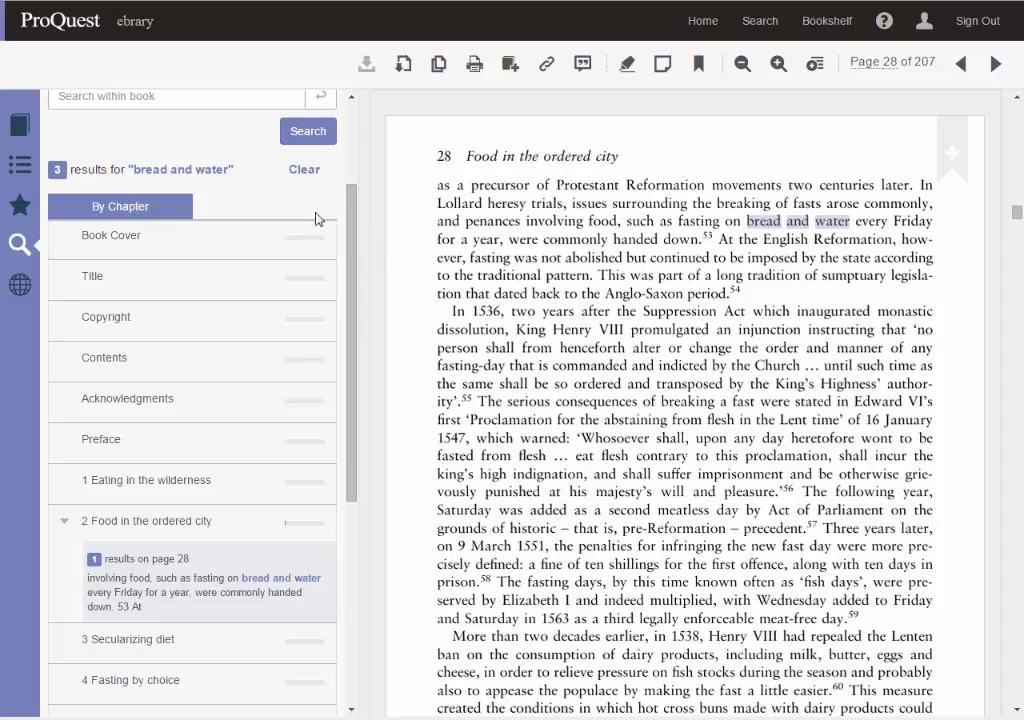
{"action": "left_click", "coordinate": [19, 122]}
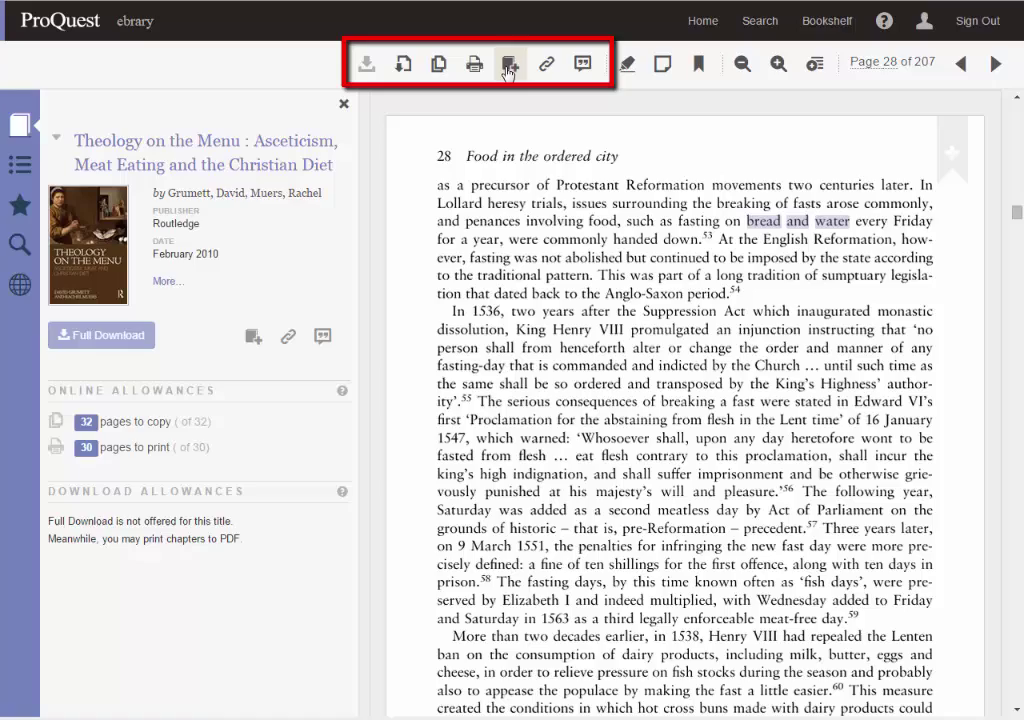
View the book's citation, then highlight 'bread and water every' on page 28.
{"action": "left_click", "coordinate": [582, 66]}
{"action": "left_click", "coordinate": [766, 131]}
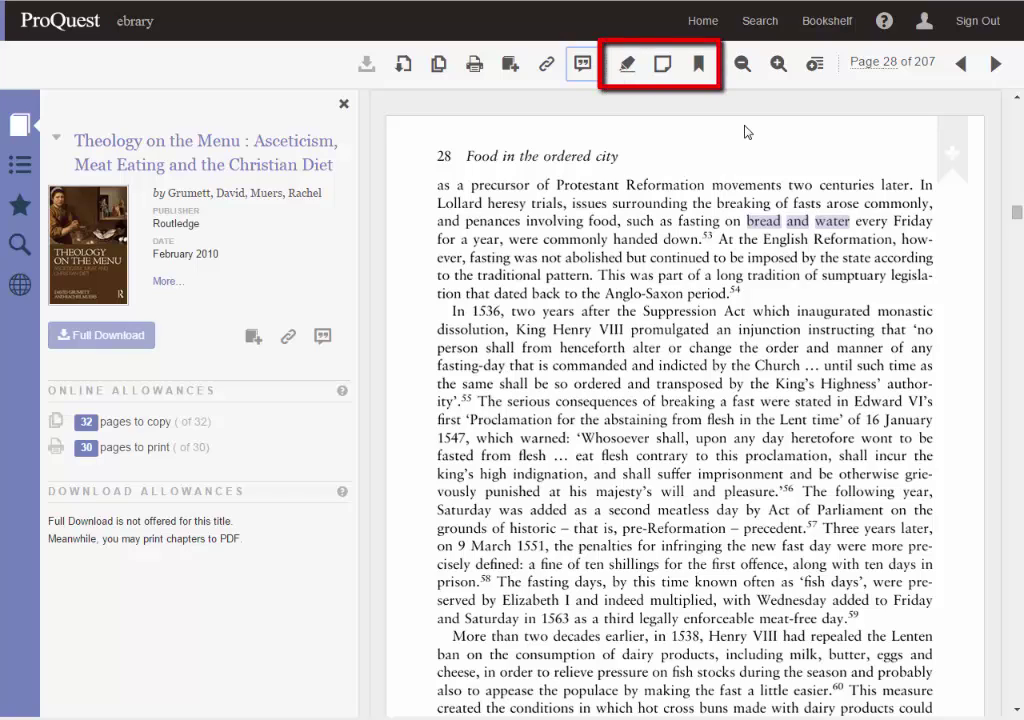
{"action": "left_click", "coordinate": [627, 65]}
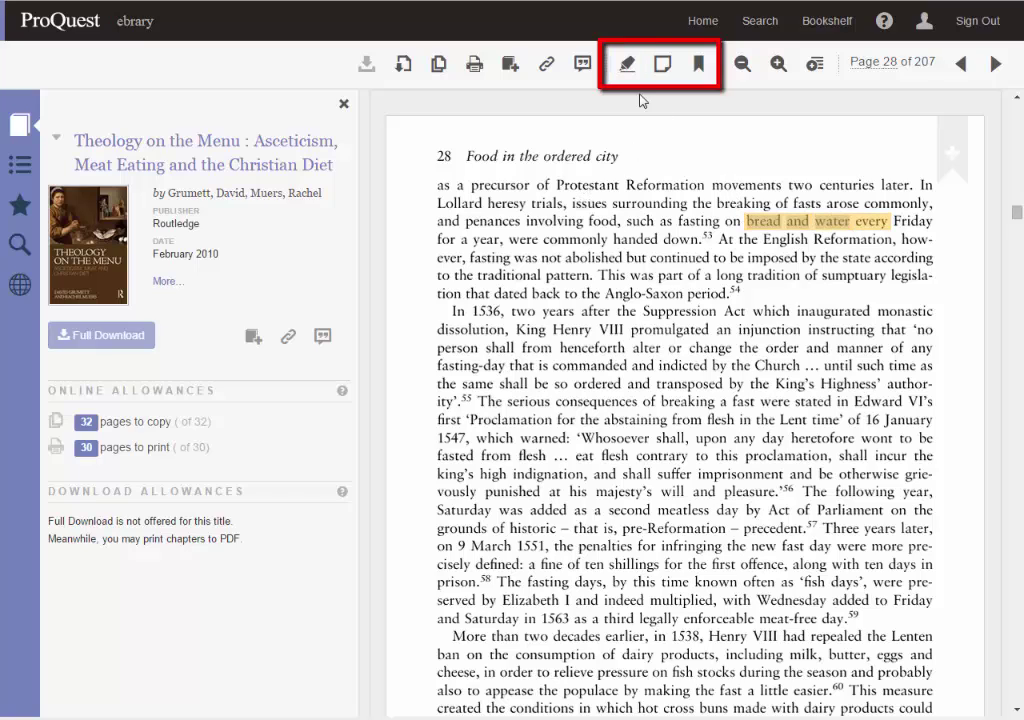
Attach a note reading 'annotate' to page 28 and adjust the page zoom.
{"action": "left_click", "coordinate": [662, 64]}
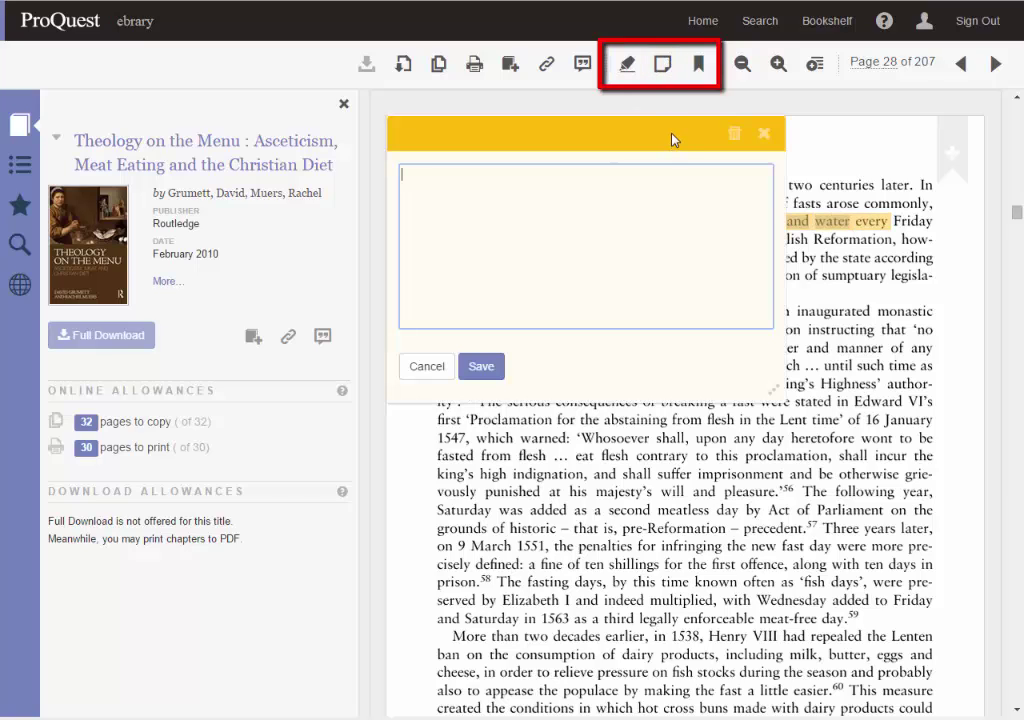
{"action": "type", "text": "annotate"}
{"action": "left_click", "coordinate": [490, 364]}
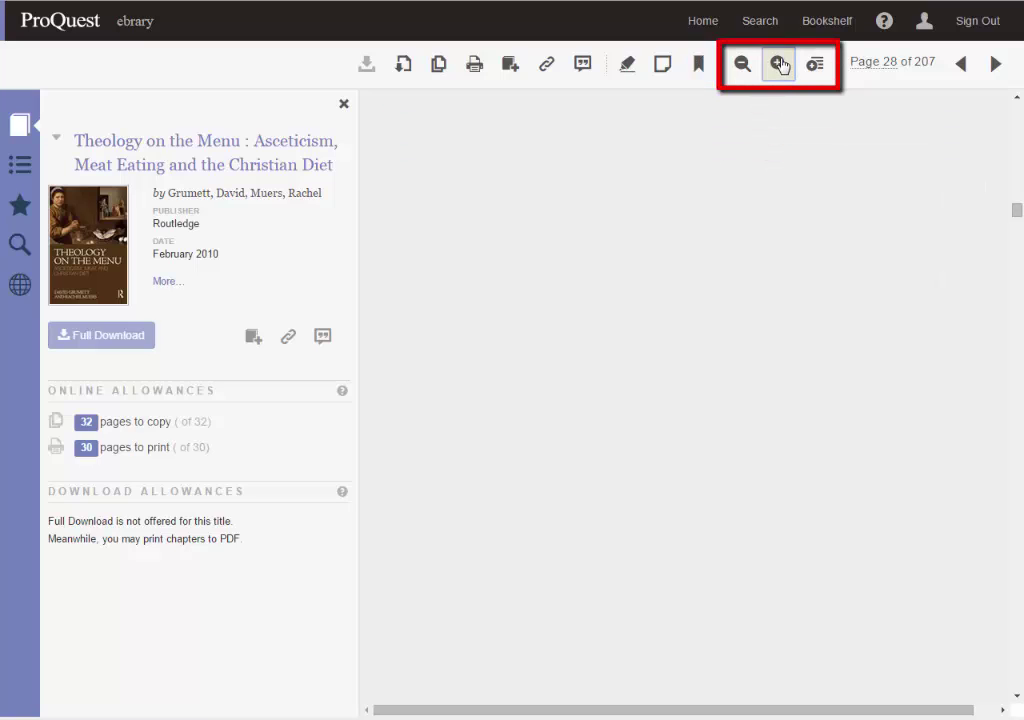
{"action": "left_click", "coordinate": [743, 63]}
{"action": "left_click", "coordinate": [777, 64]}
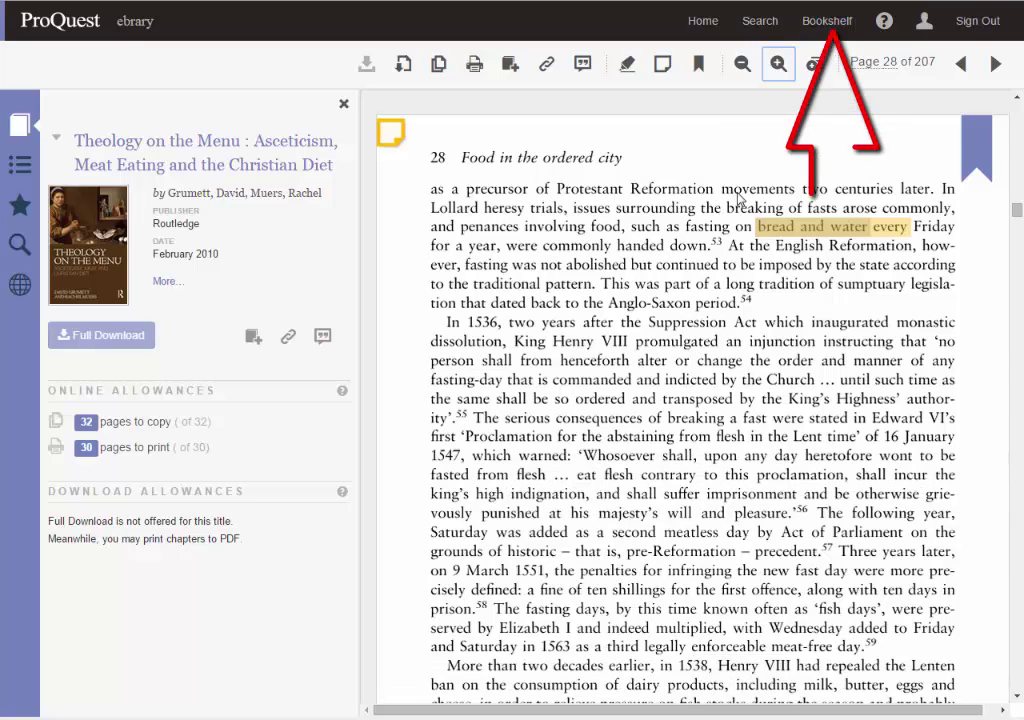
Create a bookshelf folder named 'religion', drag Theology on the Menu into it, and open it.
{"action": "left_click", "coordinate": [826, 30]}
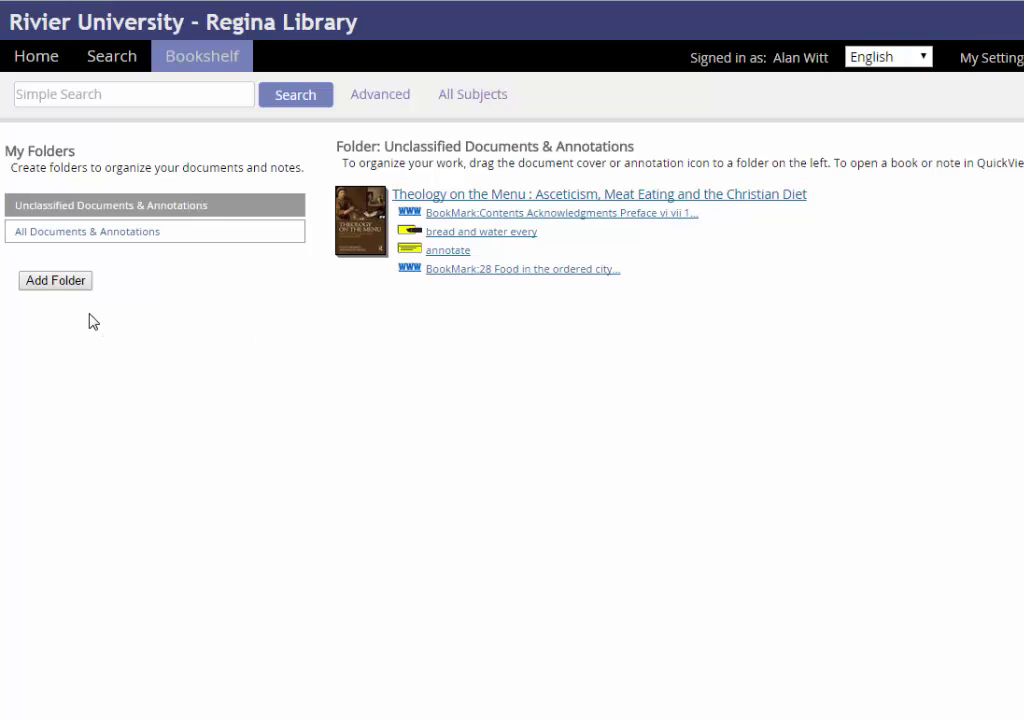
{"action": "left_click", "coordinate": [50, 284]}
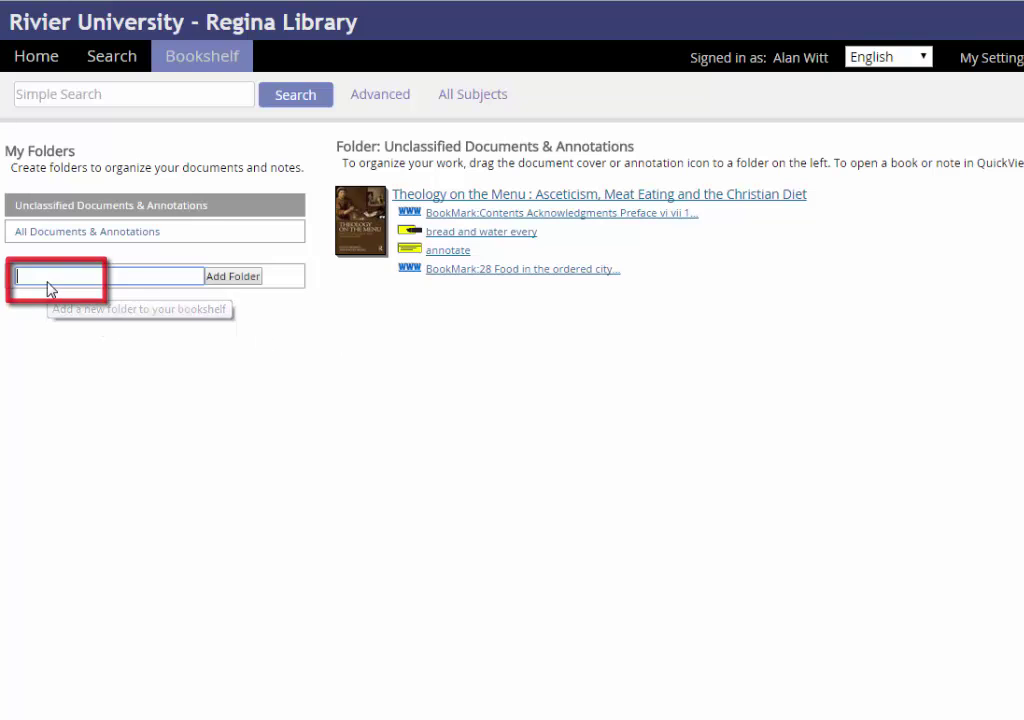
{"action": "type", "text": "religion"}
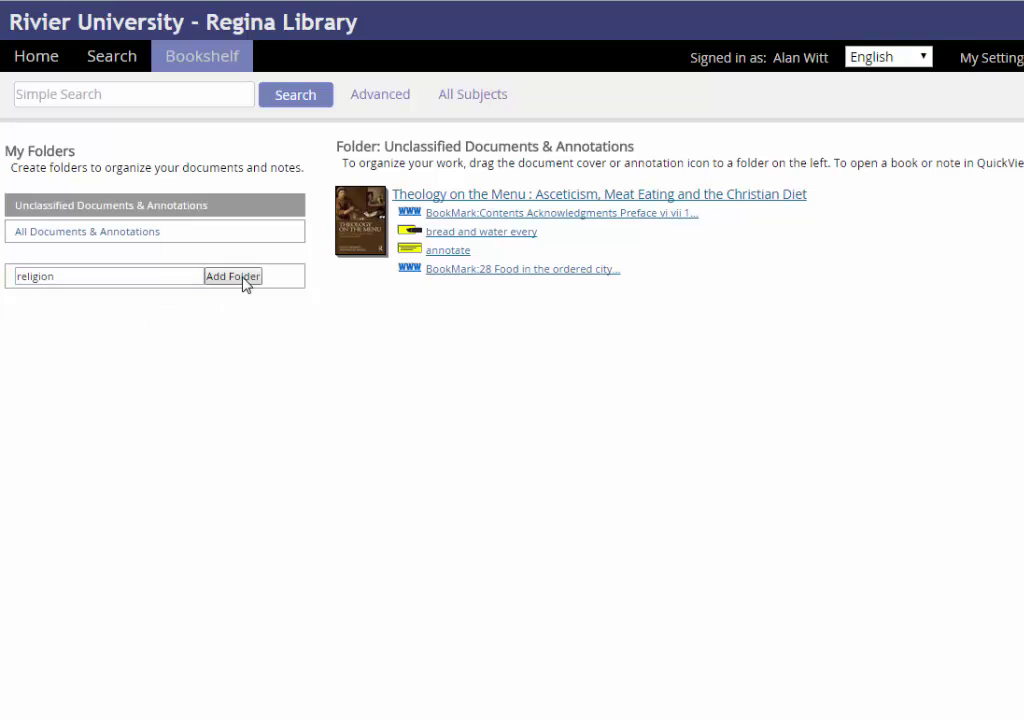
{"action": "left_click", "coordinate": [238, 277]}
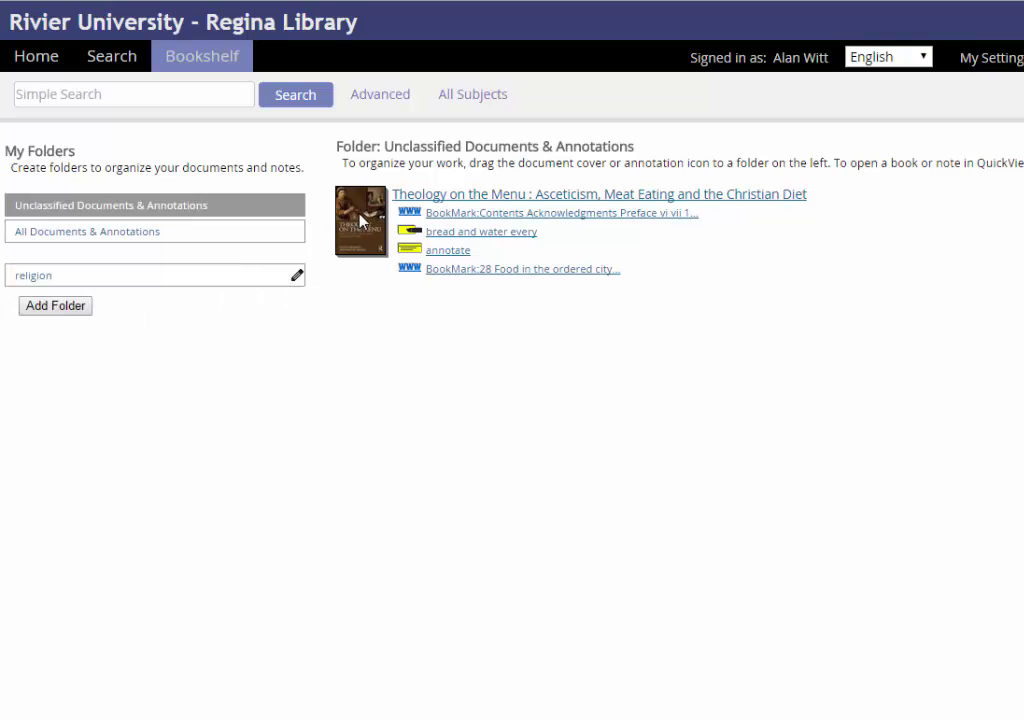
{"action": "left_click_drag", "start_coordinate": [359, 224], "coordinate": [72, 277]}
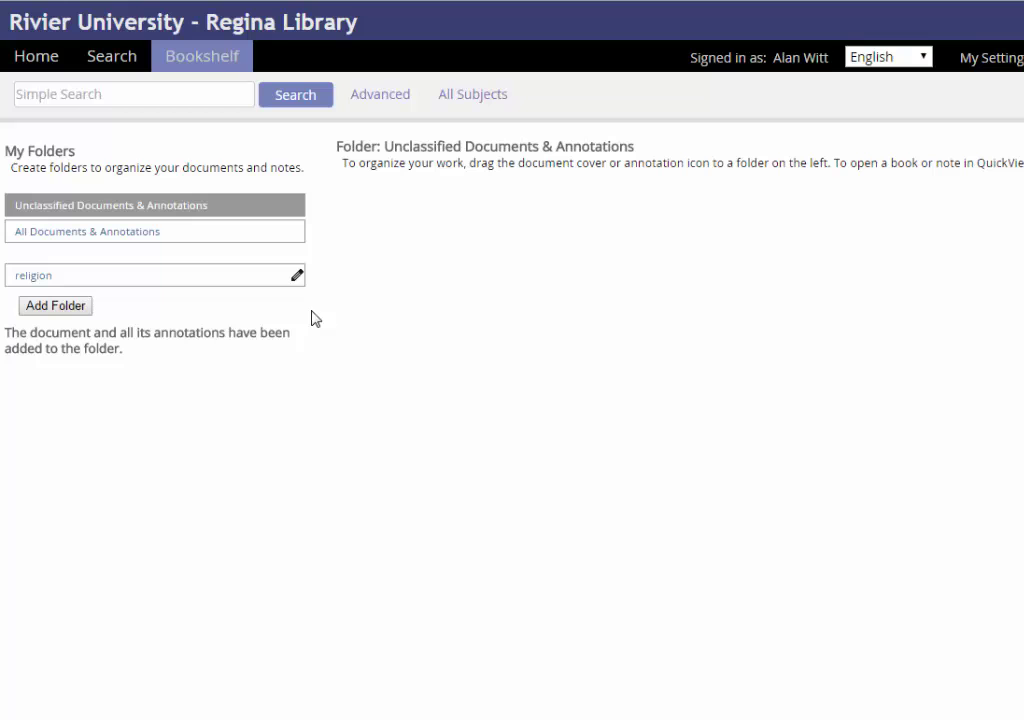
{"action": "left_click", "coordinate": [18, 280]}
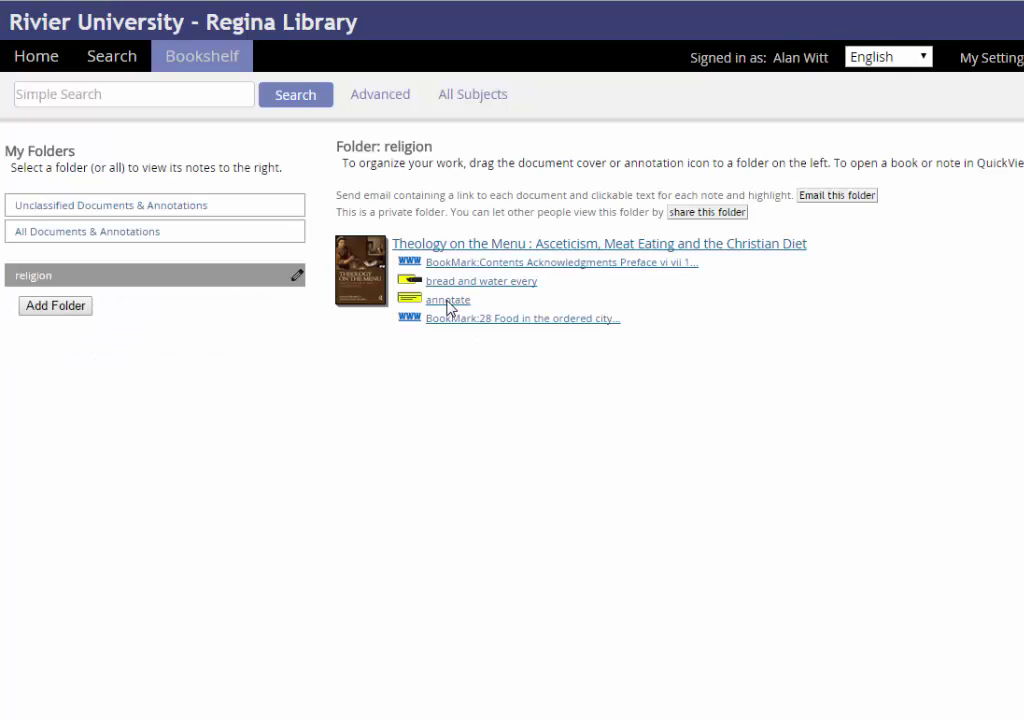